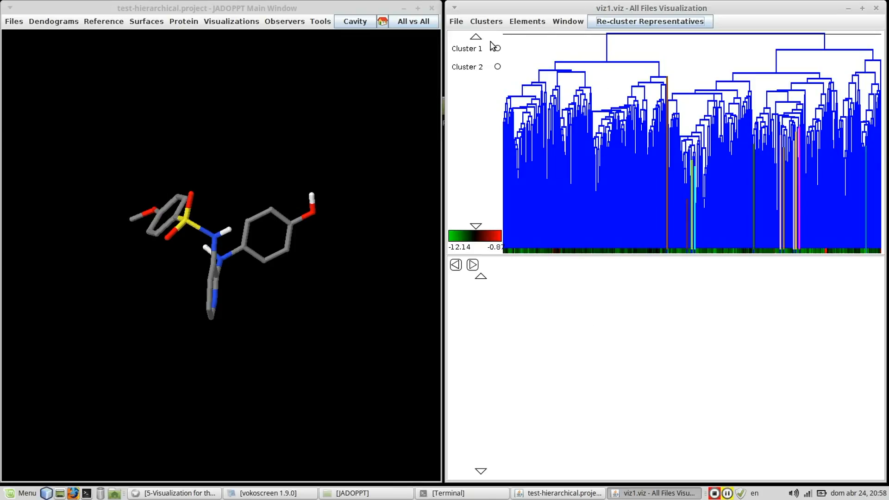
Lower the dendrogram's cut-off line to get at least ten clusters, and view a central branch and clusters 1, 2 and 3.
{"action": "left_click_drag", "start_coordinate": [532, 36], "coordinate": [578, 99]}
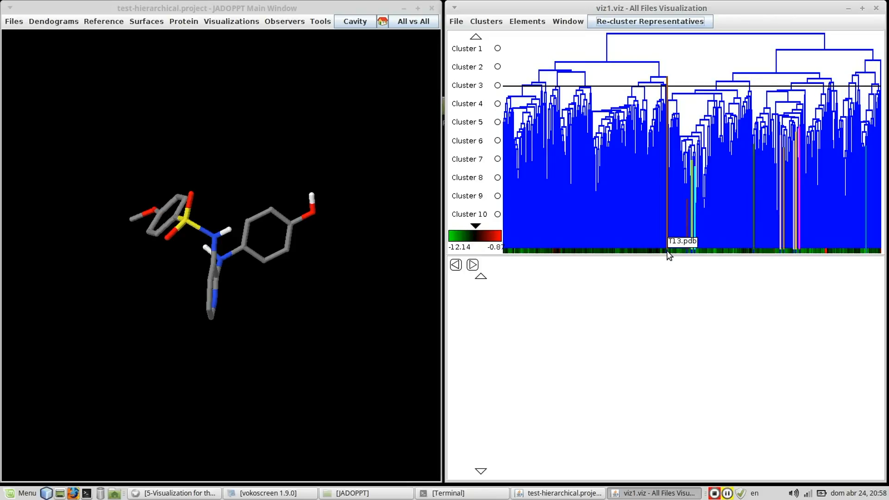
{"action": "left_click", "coordinate": [697, 134]}
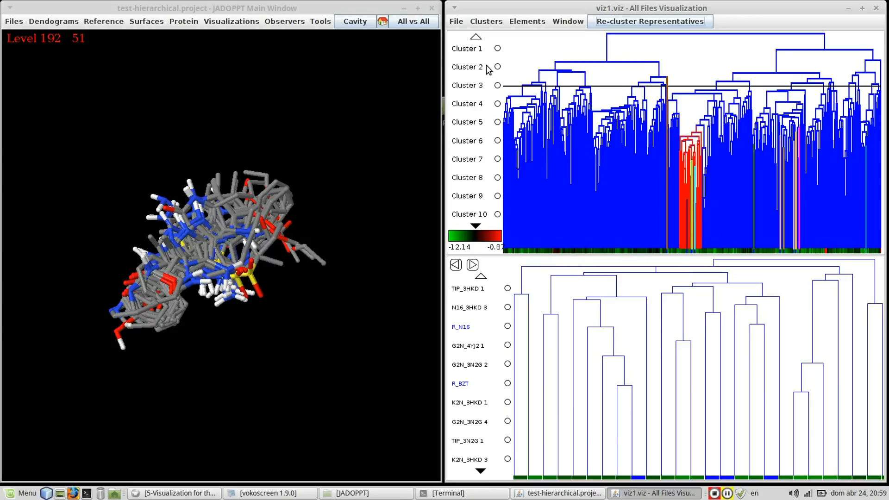
{"action": "left_click", "coordinate": [467, 50]}
{"action": "left_click", "coordinate": [470, 70]}
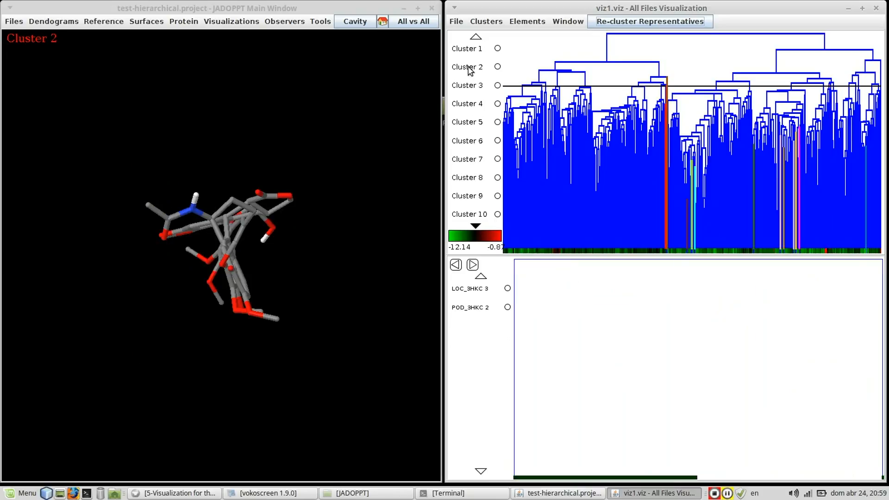
{"action": "left_click", "coordinate": [470, 88]}
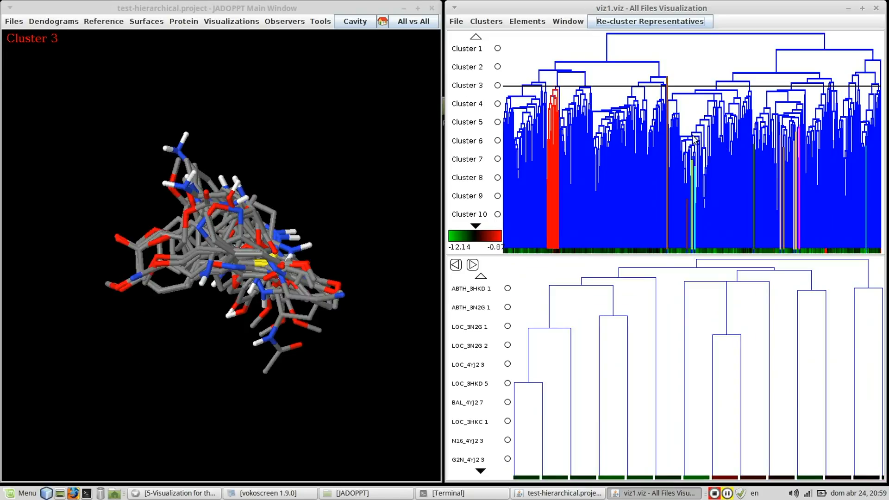
Display the superposed molecules of the level 237 branch near the dendrogram's centre and inspect them from other angles.
{"action": "left_click", "coordinate": [702, 124]}
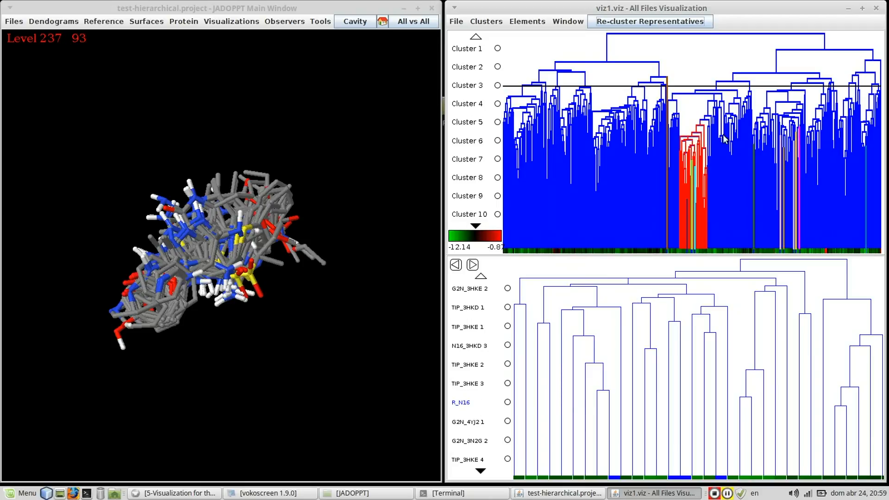
{"action": "left_click_drag", "start_coordinate": [245, 218], "coordinate": [321, 268]}
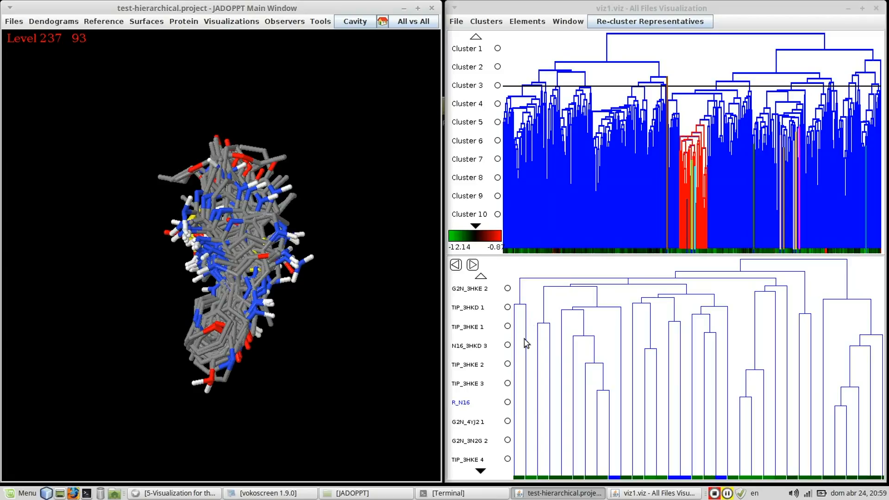
{"action": "mouse_move", "coordinate": [308, 233]}
{"action": "left_mouse_down"}
{"action": "mouse_move", "coordinate": [341, 228]}
{"action": "mouse_move", "coordinate": [306, 226]}
{"action": "mouse_move", "coordinate": [300, 167]}
{"action": "mouse_move", "coordinate": [296, 243]}
{"action": "mouse_move", "coordinate": [303, 248]}
{"action": "left_mouse_up"}
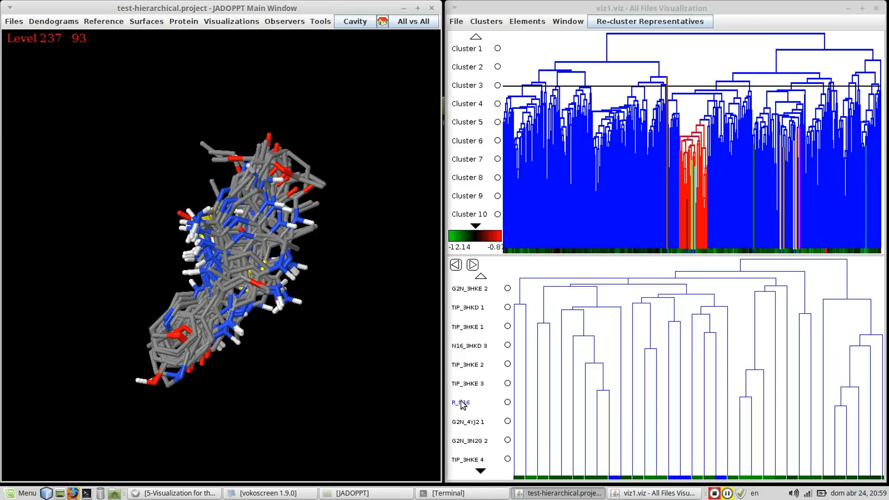
Look through the branch's element list and view G2N_3HKE 2, TIP_3HKD 1 and TIP_3HKE 1 one at a time.
{"action": "left_click", "coordinate": [481, 471]}
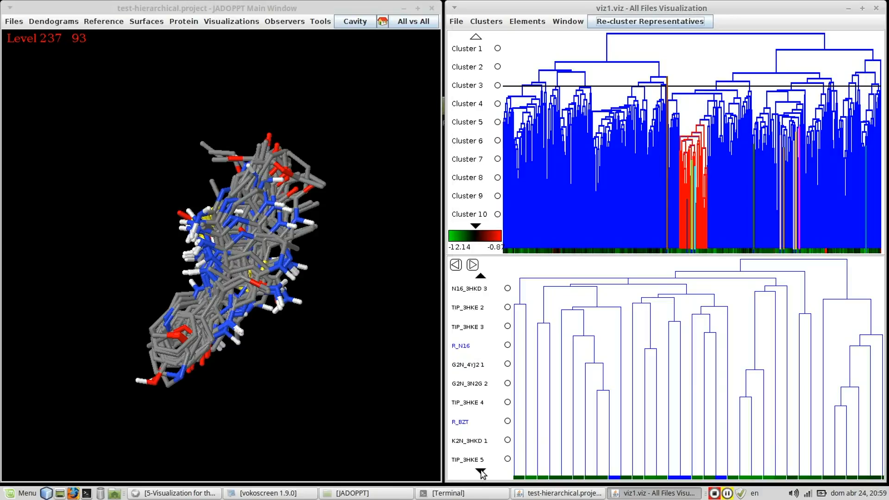
{"action": "left_click", "coordinate": [481, 277]}
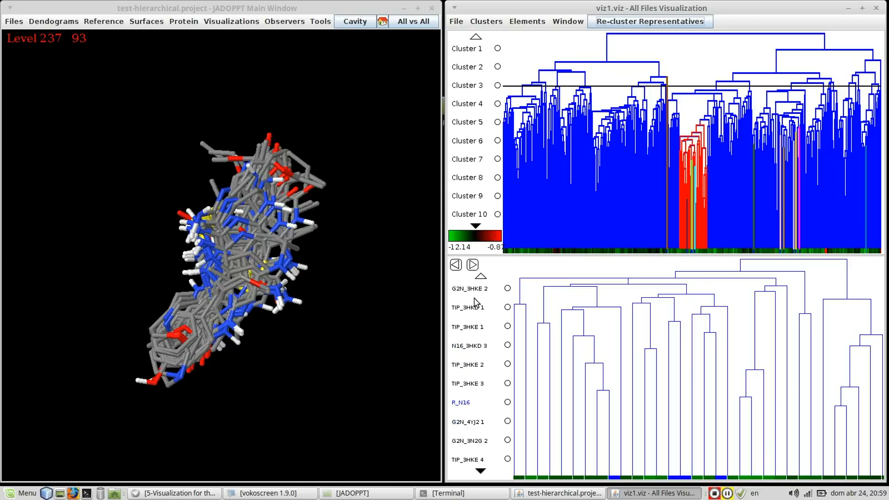
{"action": "left_click", "coordinate": [471, 288]}
{"action": "left_click_drag", "start_coordinate": [110, 236], "coordinate": [195, 257]}
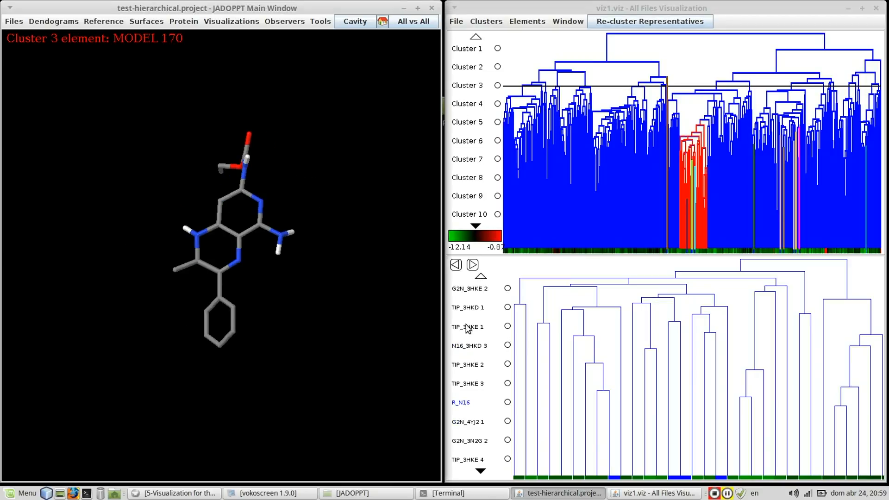
{"action": "left_click", "coordinate": [469, 309]}
{"action": "left_click_drag", "start_coordinate": [290, 300], "coordinate": [428, 340]}
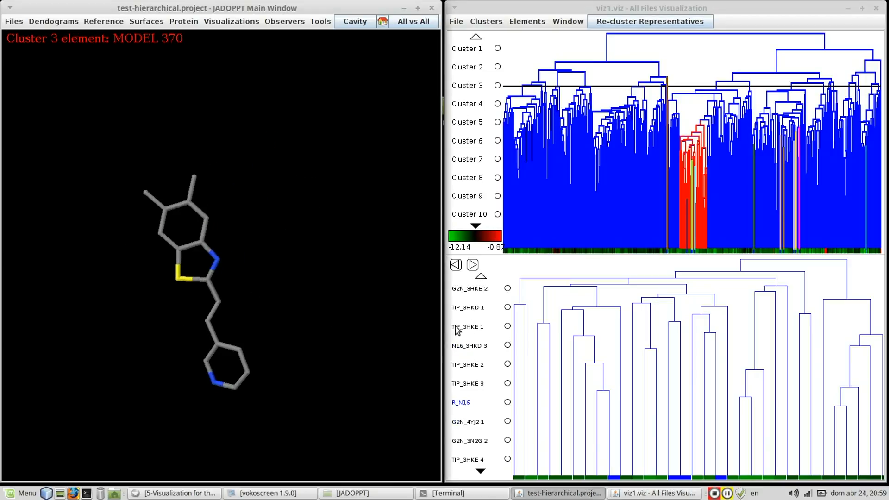
{"action": "left_click", "coordinate": [456, 326]}
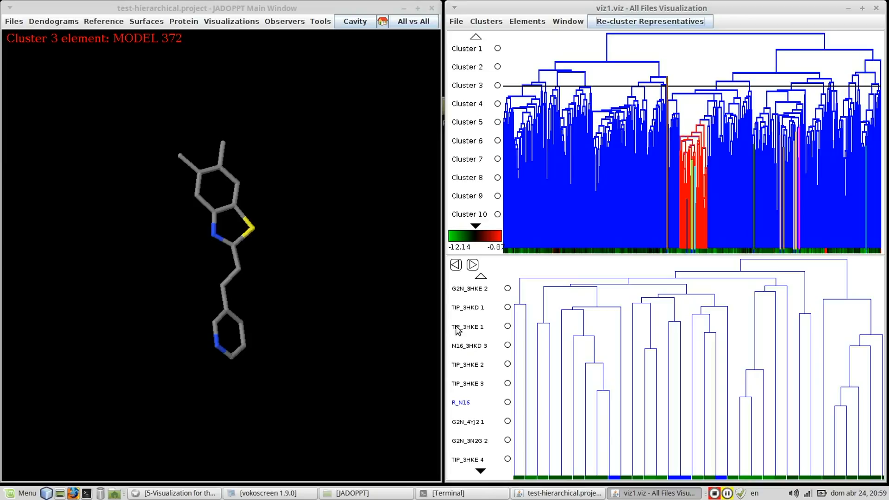
Overlay G2N_3HKE 2, TIP_3HKD 1, TIP_3HKE 1 and N16_3HKD 3 for comparison.
{"action": "left_click", "coordinate": [508, 288]}
{"action": "left_click", "coordinate": [508, 307]}
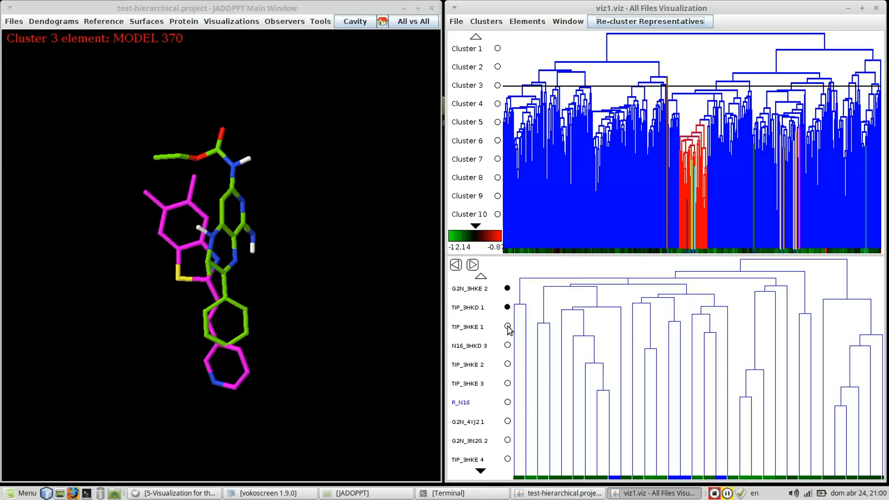
{"action": "left_click", "coordinate": [507, 327]}
{"action": "left_click", "coordinate": [507, 345]}
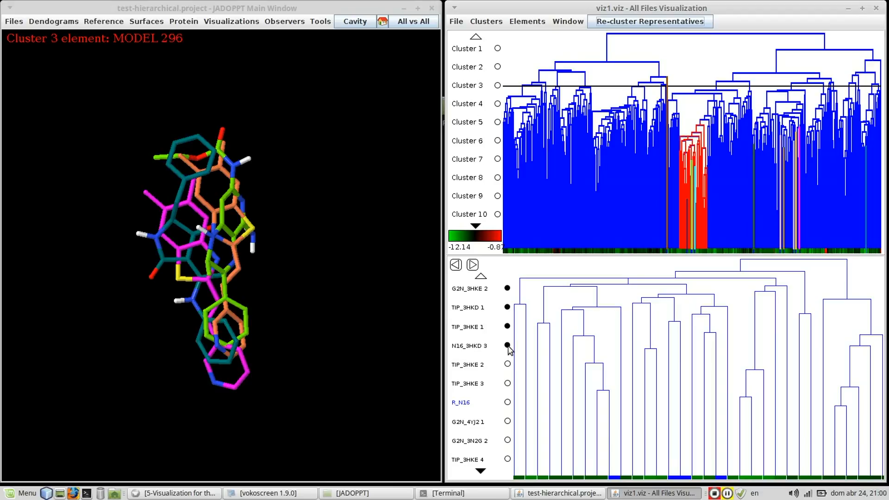
Remove the four marked elements from the comparison.
{"action": "left_click", "coordinate": [508, 346]}
{"action": "left_click", "coordinate": [508, 326]}
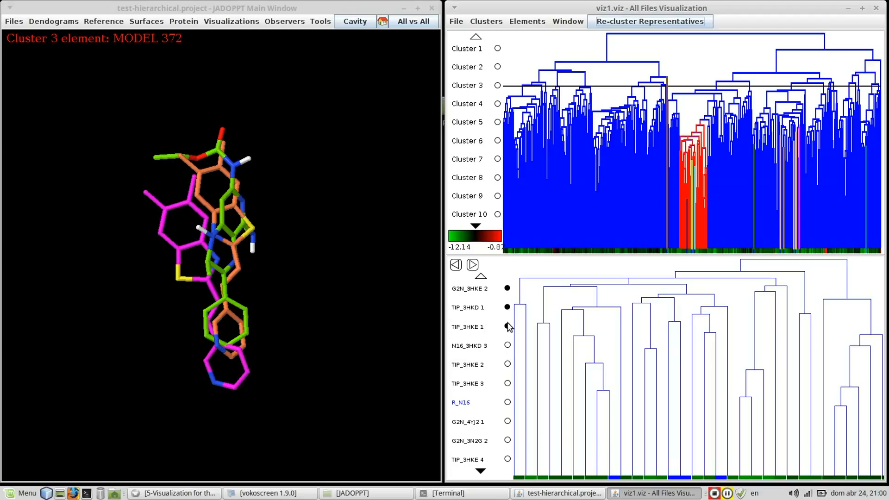
{"action": "left_click", "coordinate": [508, 308]}
{"action": "left_click", "coordinate": [507, 288]}
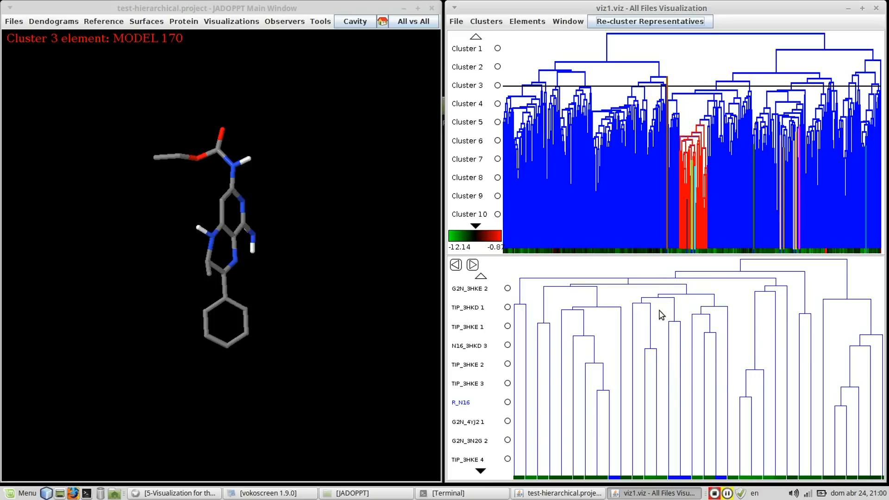
Isolate the sub-branch holding TIP_3N2G 1 through R_BZT in the lower dendrogram and inspect its molecules from another angle.
{"action": "left_click", "coordinate": [597, 305]}
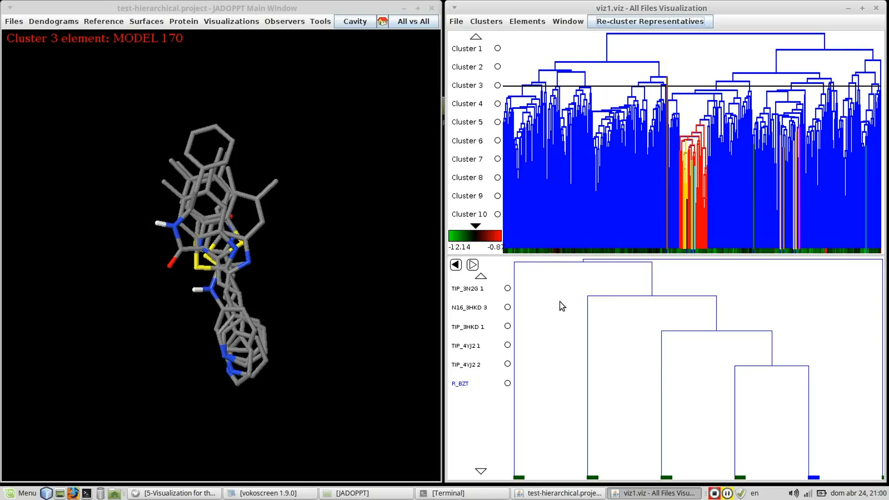
{"action": "left_click_drag", "start_coordinate": [226, 299], "coordinate": [252, 320]}
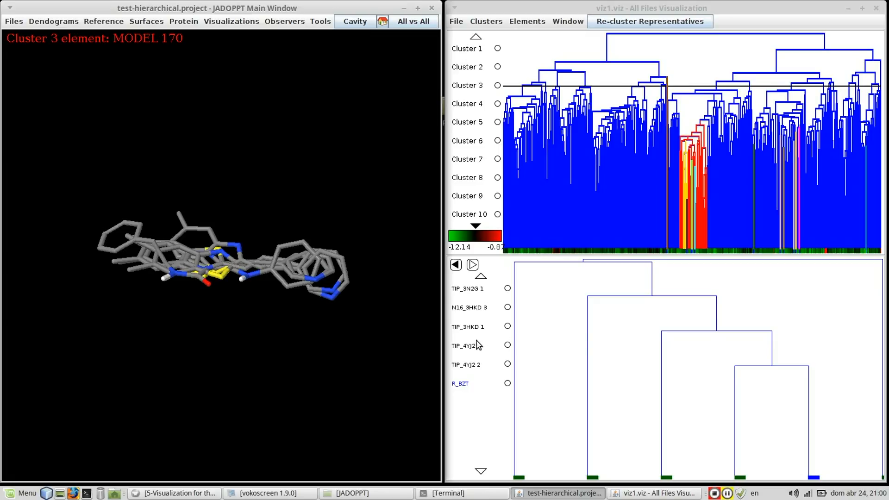
Step back and forward through the branch history, returning to the full level 237 branch.
{"action": "left_click", "coordinate": [456, 264]}
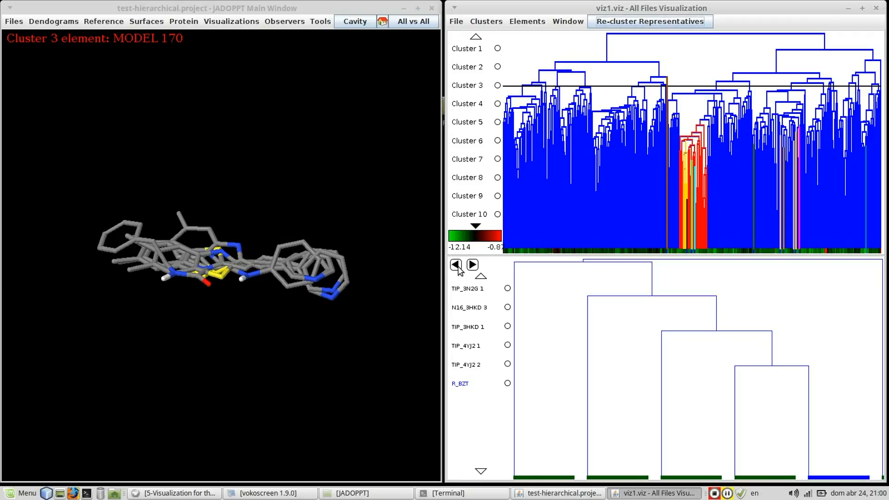
{"action": "left_click", "coordinate": [456, 266]}
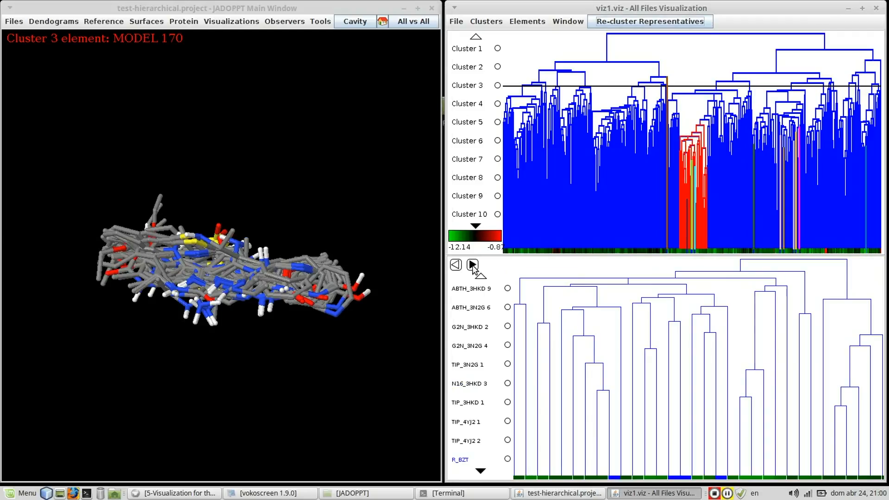
{"action": "left_click", "coordinate": [455, 267]}
{"action": "left_click", "coordinate": [473, 266]}
{"action": "left_click", "coordinate": [456, 266]}
Isolate the sub-branch containing R_BZT again and mark TIP_3N2G 1 for comparison.
{"action": "left_click", "coordinate": [457, 23]}
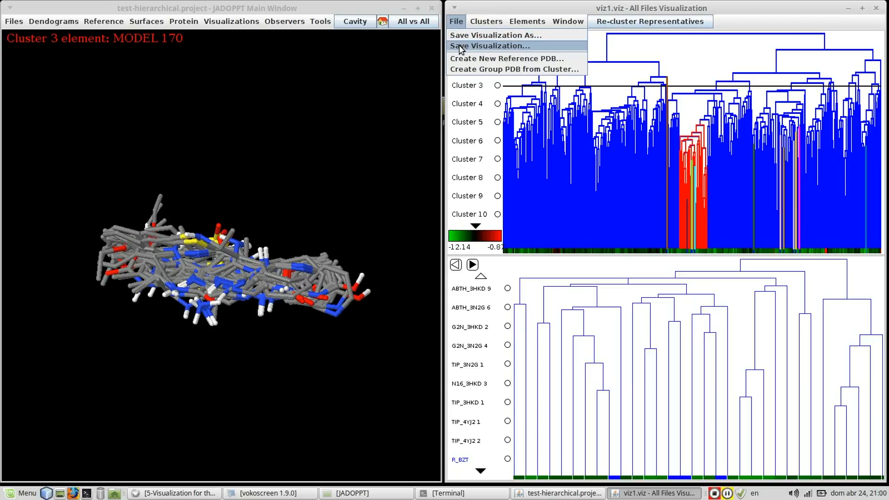
{"action": "left_click", "coordinate": [593, 397]}
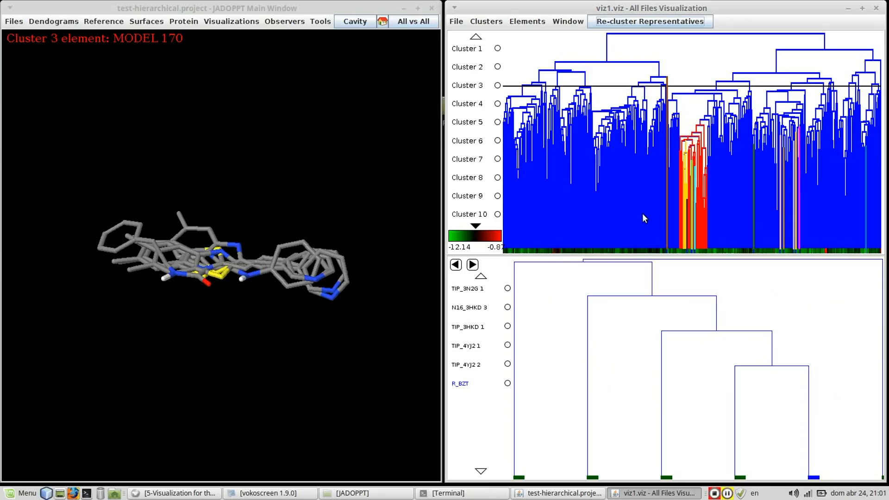
{"action": "left_click", "coordinate": [507, 288]}
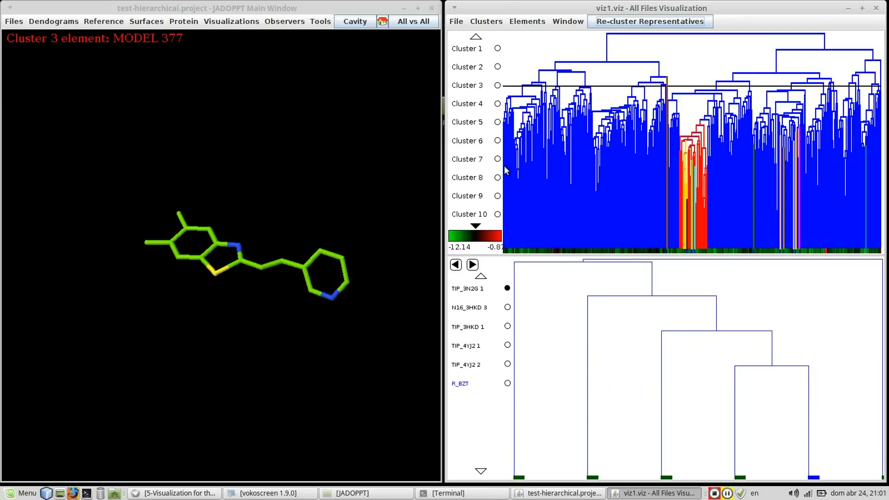
{"action": "left_click", "coordinate": [456, 21]}
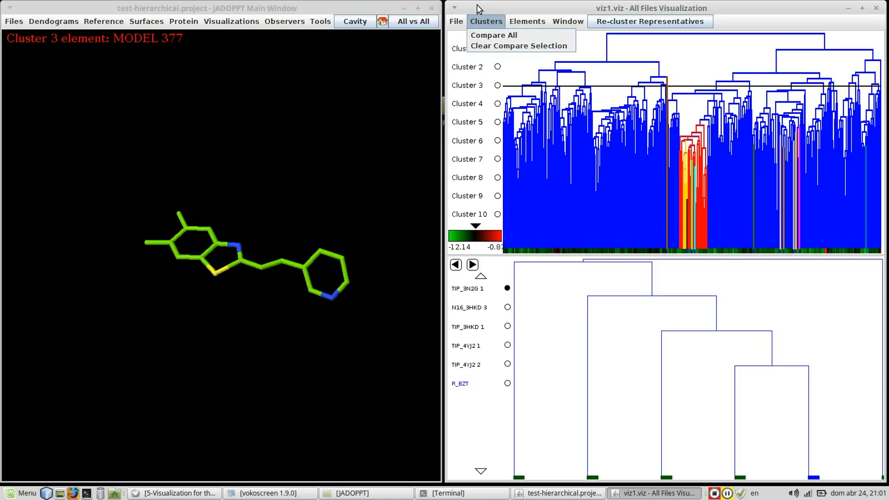
{"action": "left_click", "coordinate": [486, 22]}
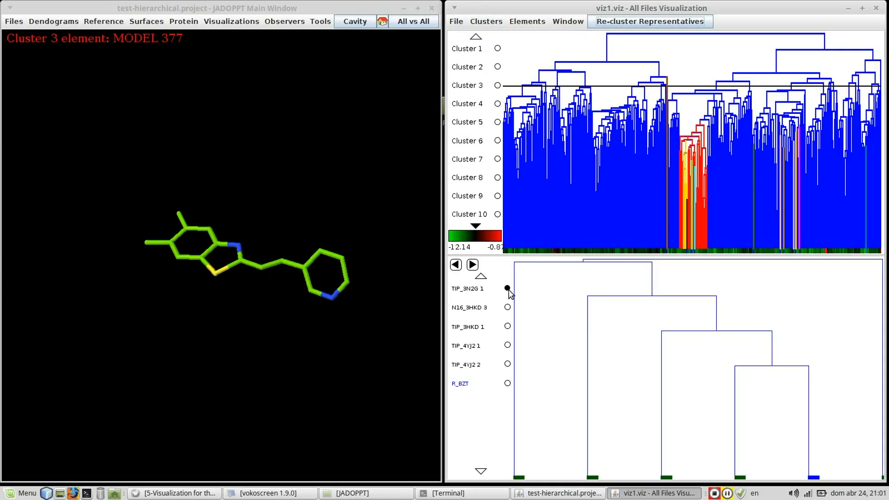
Create a new reference PDB from TIP_3N2G 1, saved as redfe in the Desktop folder.
{"action": "left_click", "coordinate": [457, 22]}
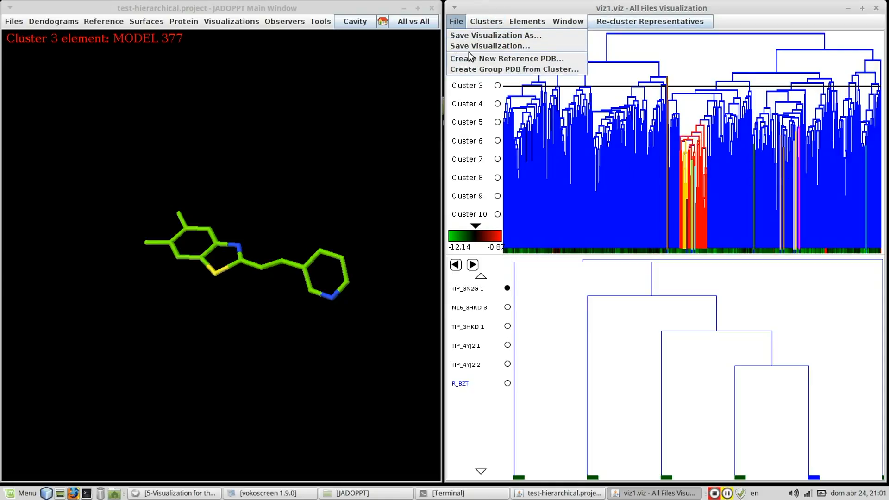
{"action": "left_click", "coordinate": [468, 59]}
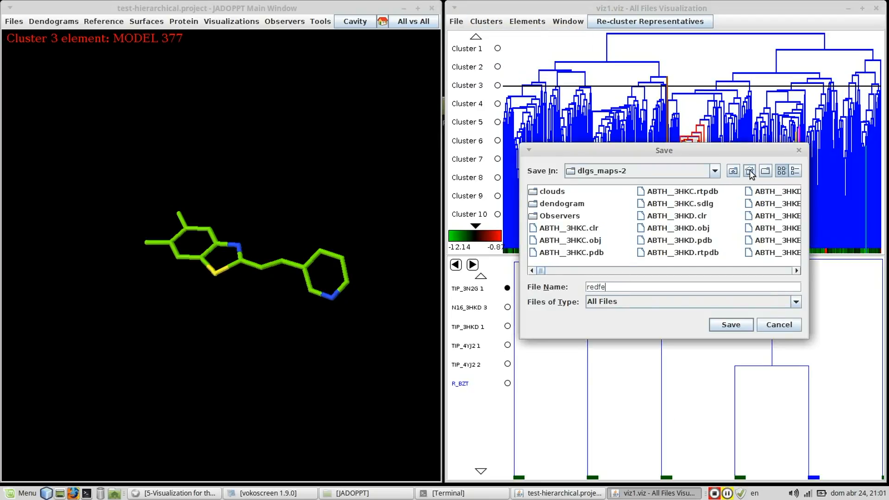
{"action": "left_click", "coordinate": [732, 172]}
{"action": "left_click", "coordinate": [732, 171]}
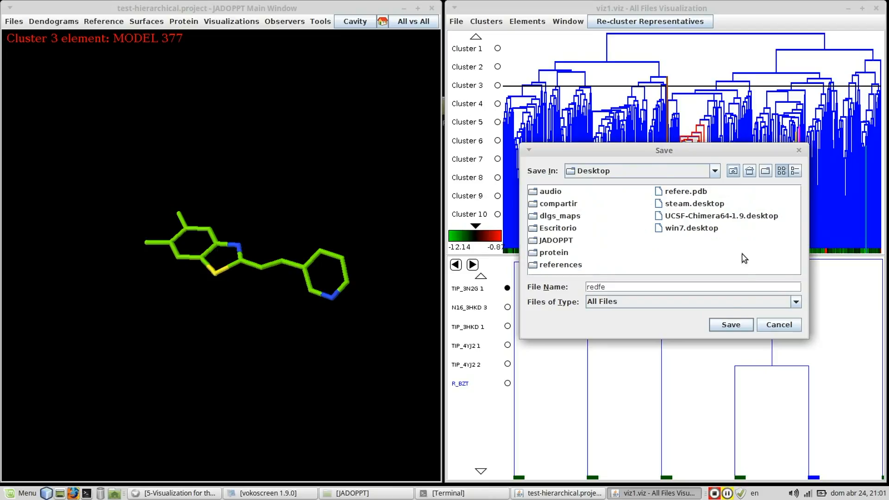
{"action": "left_click", "coordinate": [732, 325]}
{"action": "left_click", "coordinate": [664, 258]}
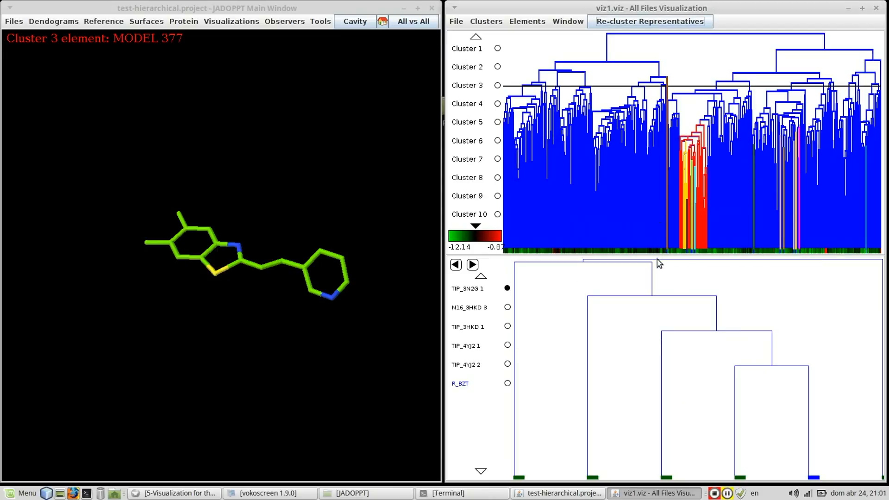
Select the level 237 branch in the main dendrogram and create a group PDB from it, saved as gpo in the Desktop folder.
{"action": "left_click", "coordinate": [701, 128]}
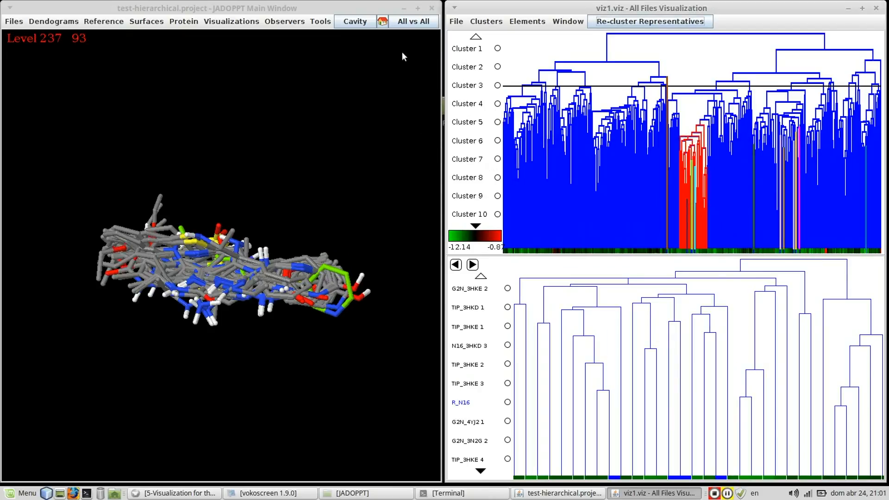
{"action": "left_click", "coordinate": [457, 21]}
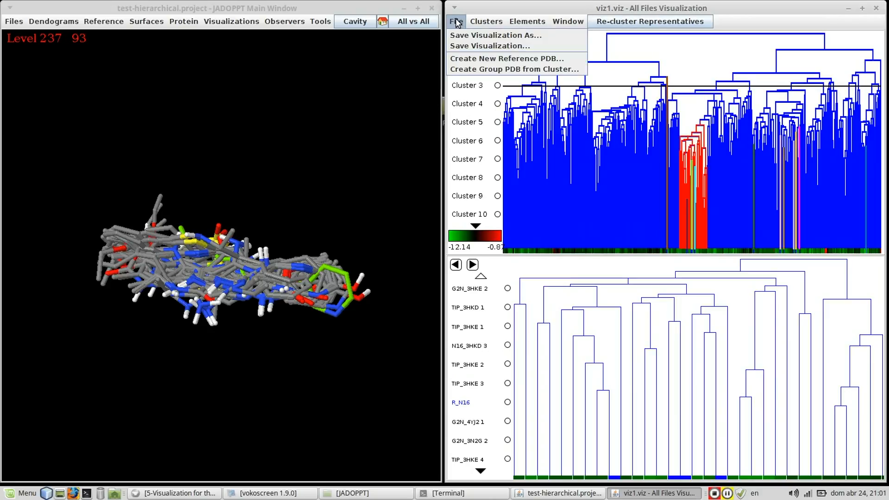
{"action": "left_click", "coordinate": [472, 68]}
{"action": "type", "text": "gpo"}
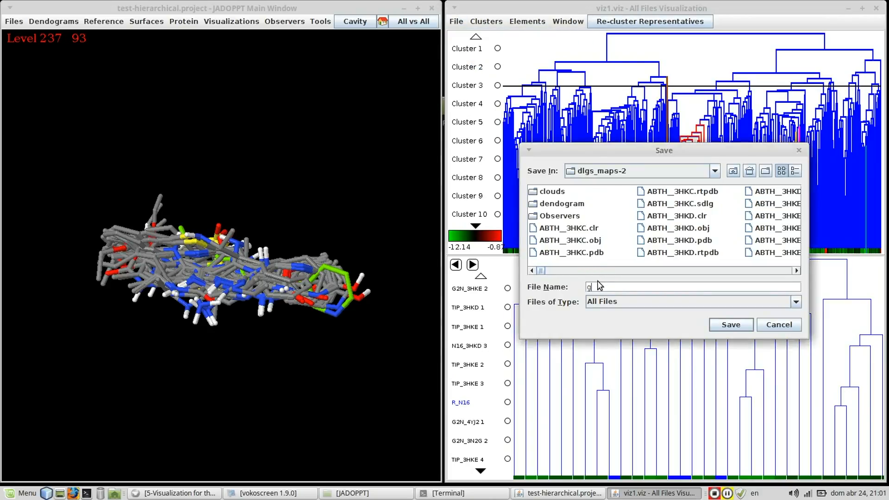
{"action": "left_click", "coordinate": [733, 172]}
{"action": "left_click", "coordinate": [734, 171]}
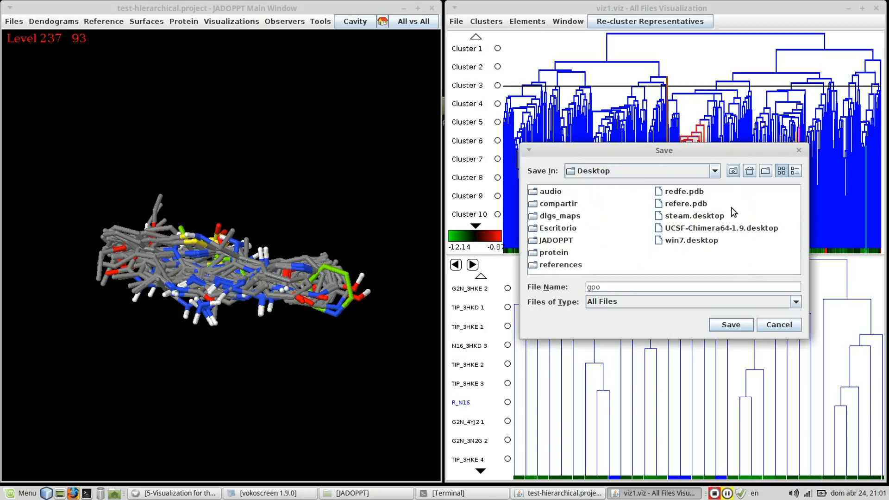
{"action": "left_click", "coordinate": [730, 324]}
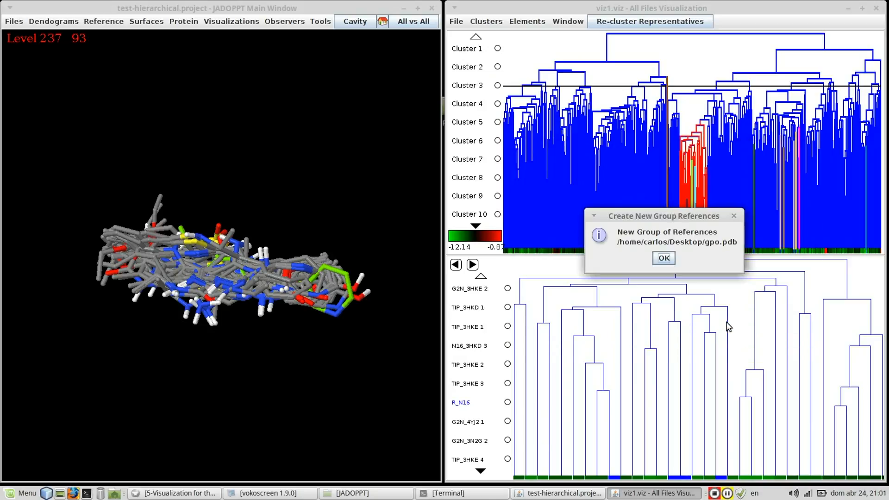
{"action": "left_click", "coordinate": [664, 258]}
{"action": "left_click", "coordinate": [456, 22]}
{"action": "mouse_move", "coordinate": [525, 23]}
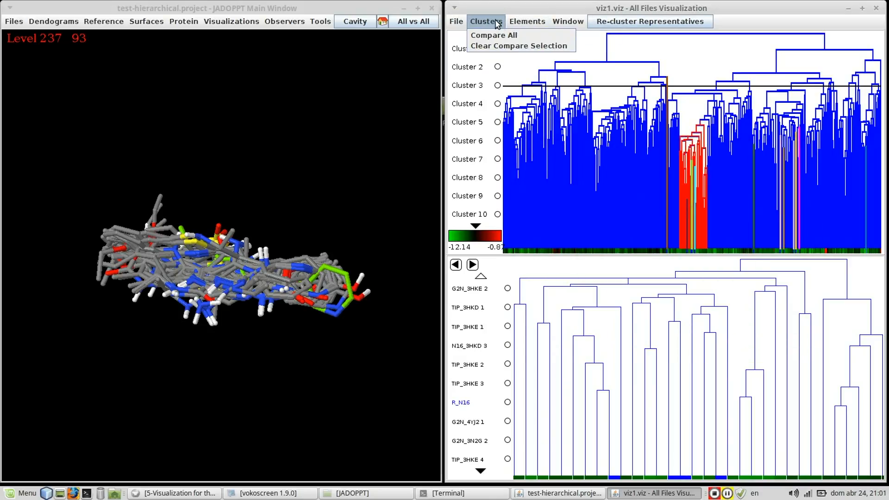
Compare all clusters in the 3D view, inspect them together, and clear the comparison selection.
{"action": "left_click", "coordinate": [494, 36]}
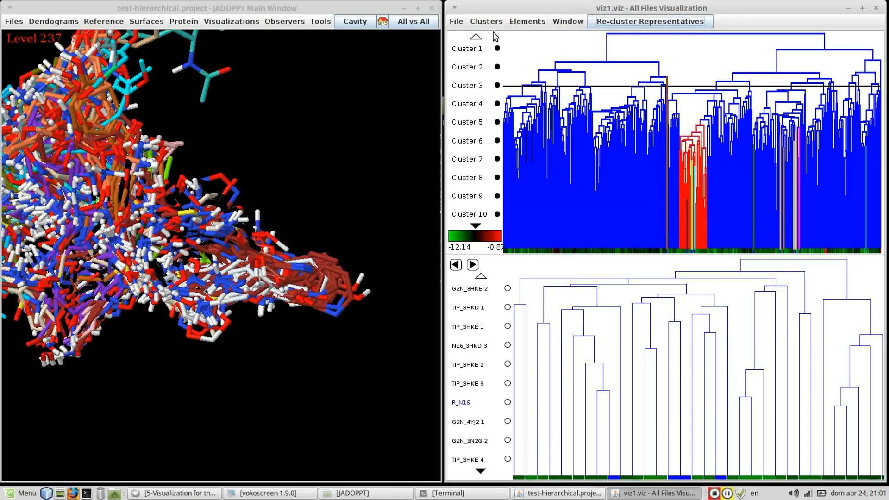
{"action": "left_click", "coordinate": [297, 193]}
{"action": "left_click_drag", "start_coordinate": [297, 192], "coordinate": [256, 234]}
{"action": "left_click", "coordinate": [498, 22]}
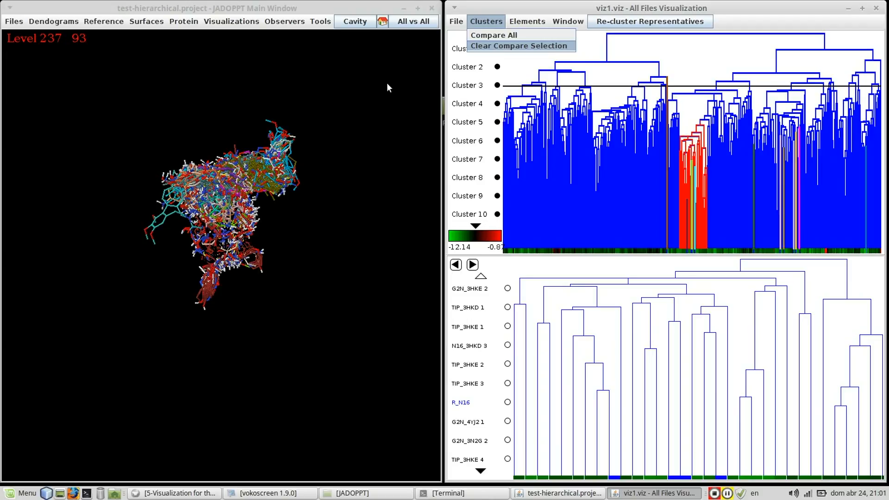
List the representatives from dlgs and display MODEL 2 of ABTH__3HKC.dlg.
{"action": "left_click", "coordinate": [520, 20]}
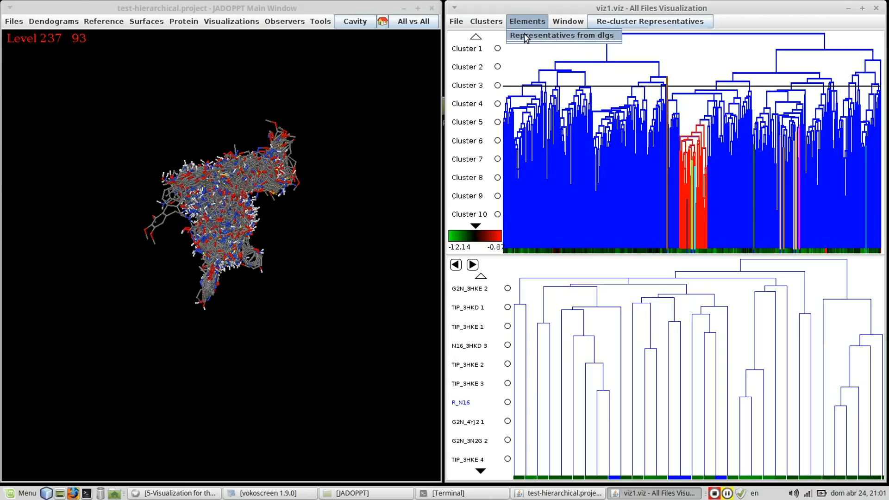
{"action": "left_click", "coordinate": [524, 35]}
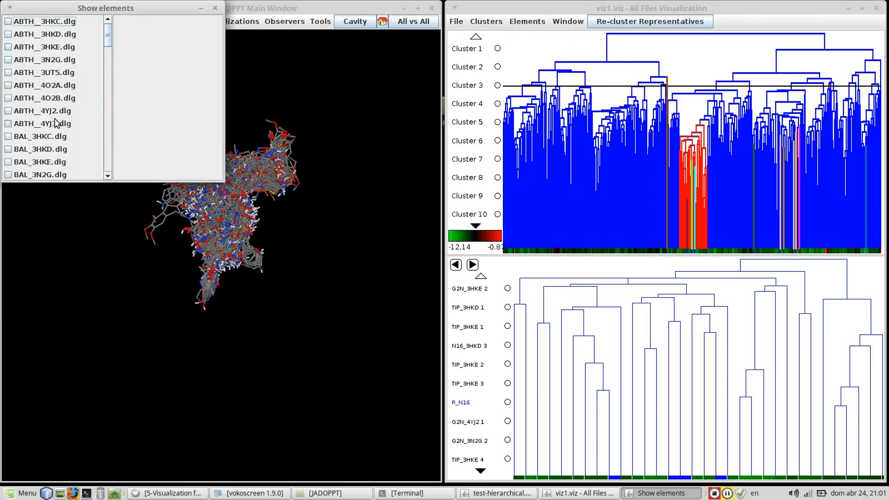
{"action": "left_click", "coordinate": [51, 23]}
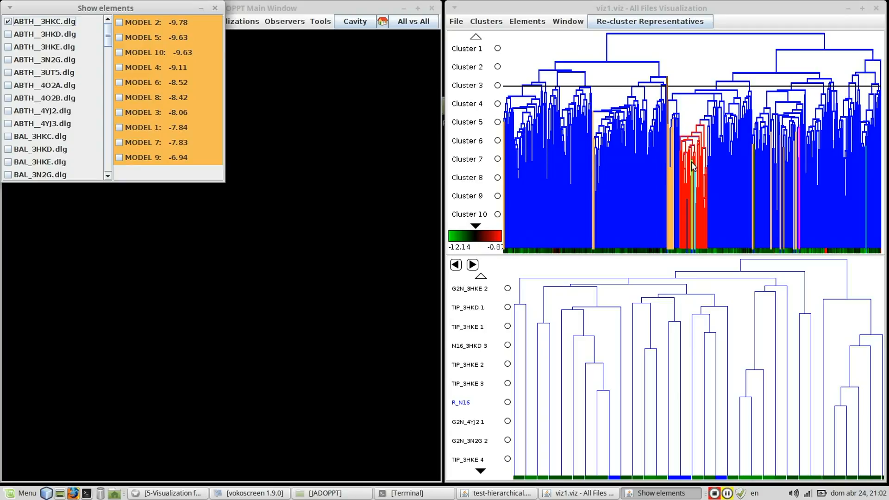
{"action": "left_click_drag", "start_coordinate": [68, 6], "coordinate": [163, 116]}
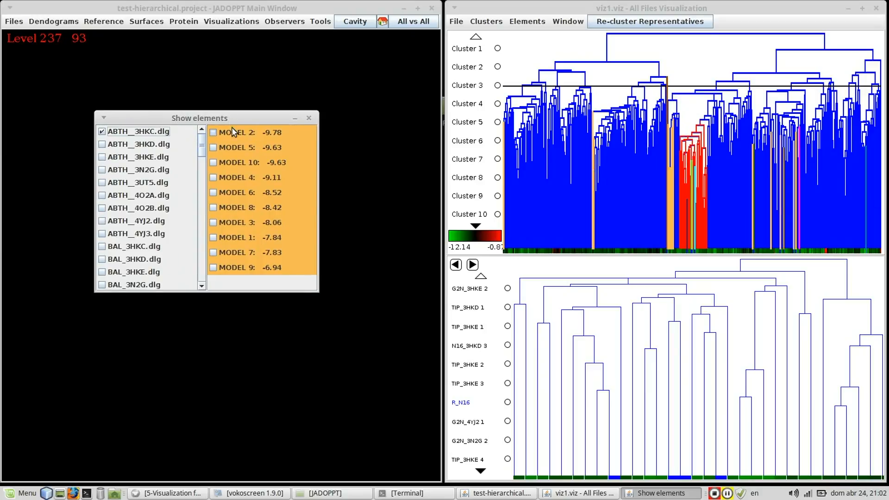
{"action": "left_click_drag", "start_coordinate": [229, 118], "coordinate": [559, 195]}
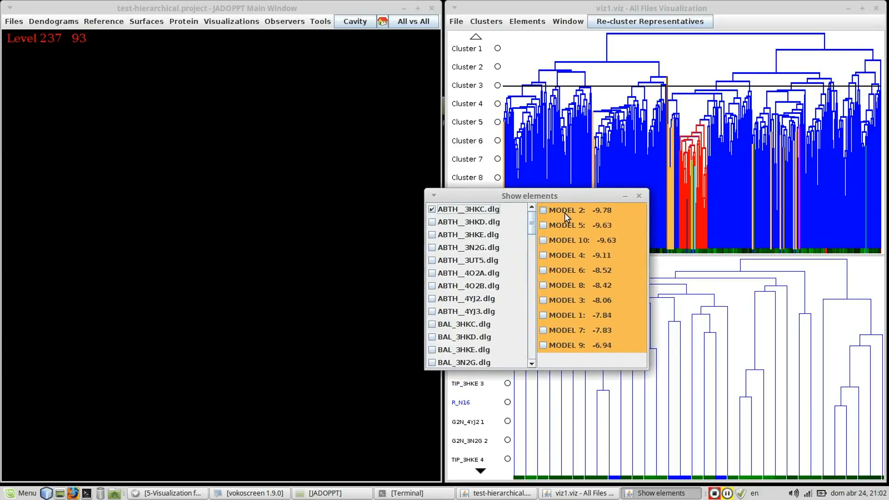
{"action": "left_click", "coordinate": [564, 212]}
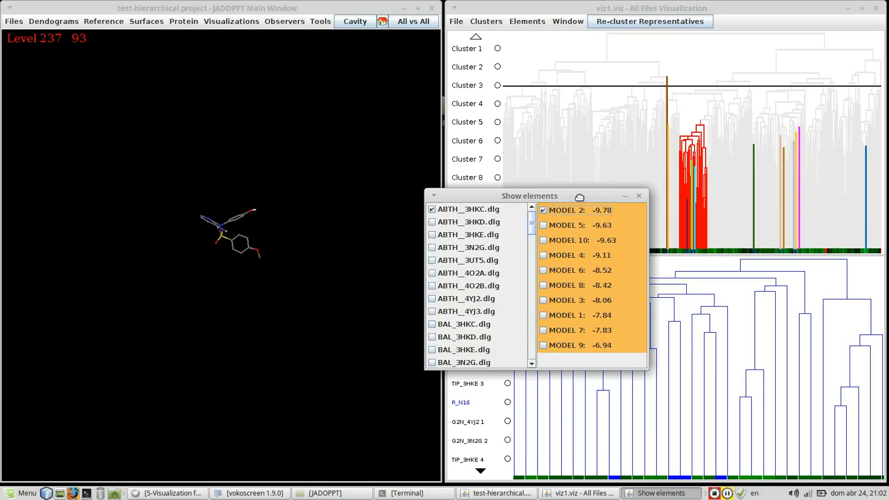
Hide MODEL 2 of ABTH__3HKC.dlg and display MODEL 5, MODEL 10, MODEL 4 and MODEL 9 together.
{"action": "left_click_drag", "start_coordinate": [579, 197], "coordinate": [511, 306]}
{"action": "left_click", "coordinate": [504, 335]}
{"action": "left_click", "coordinate": [501, 319]}
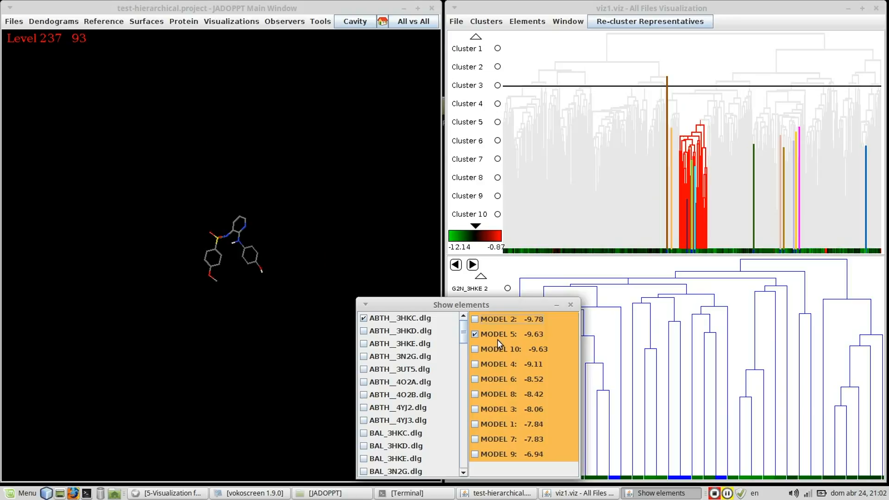
{"action": "left_click", "coordinate": [494, 351]}
{"action": "left_click", "coordinate": [492, 366]}
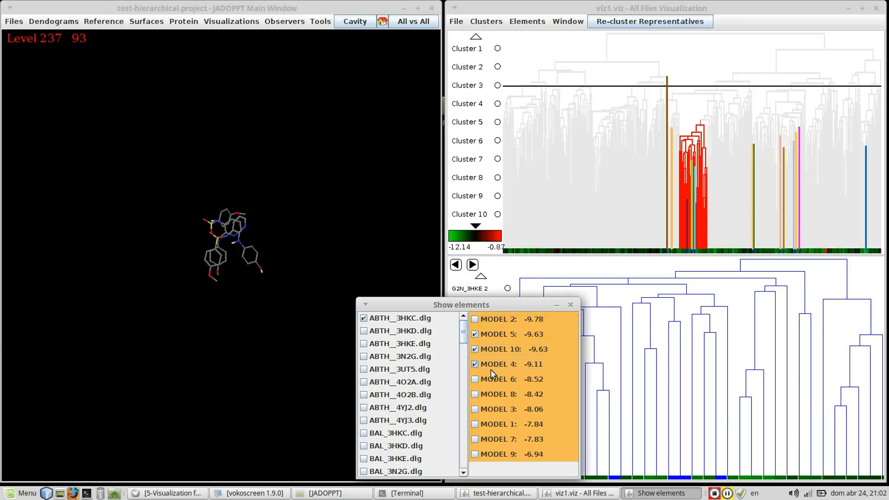
{"action": "left_click", "coordinate": [487, 458]}
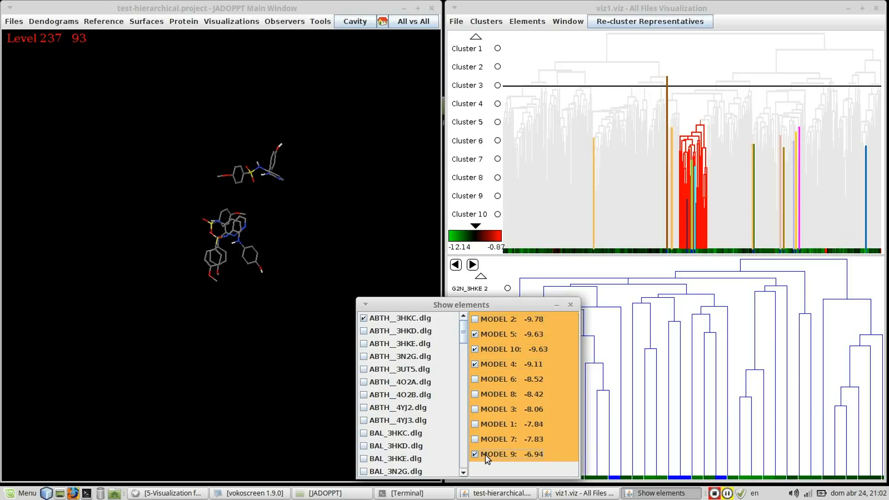
Deselect all displayed models and the ABTH__3HKC.dlg file, and close the elements list.
{"action": "left_click", "coordinate": [493, 456]}
{"action": "left_click", "coordinate": [492, 362]}
{"action": "left_click", "coordinate": [492, 349]}
{"action": "left_click", "coordinate": [481, 332]}
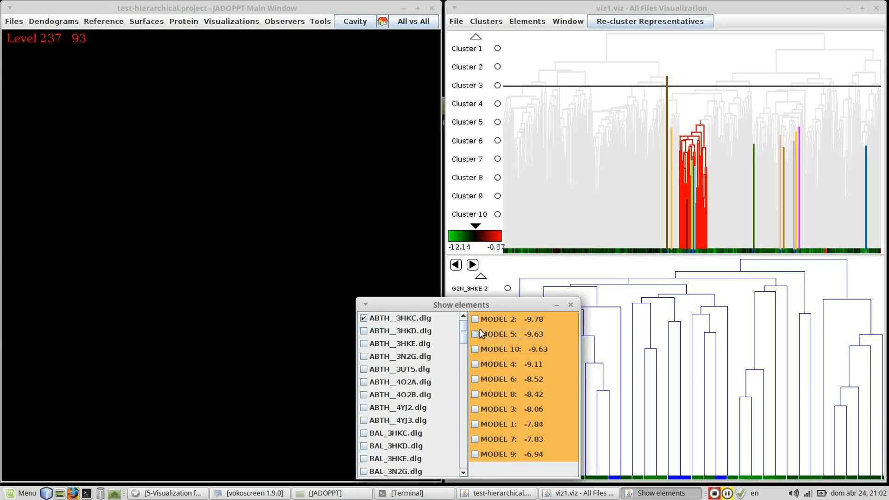
{"action": "left_click", "coordinate": [418, 320]}
{"action": "left_click_drag", "start_coordinate": [452, 304], "coordinate": [131, 40]}
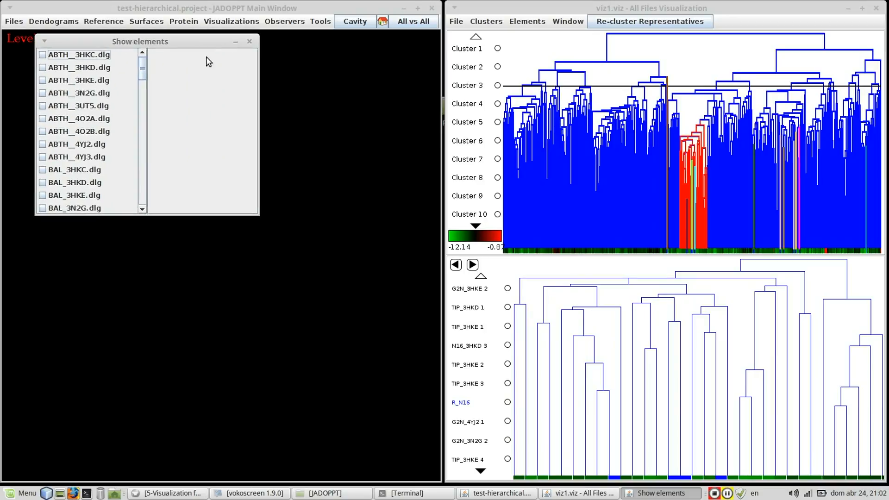
{"action": "left_click", "coordinate": [250, 42]}
Raise the cutoff line in the main dendrogram slightly above its current level and inspect Cluster 3 in the 3D view.
{"action": "left_click", "coordinate": [706, 78]}
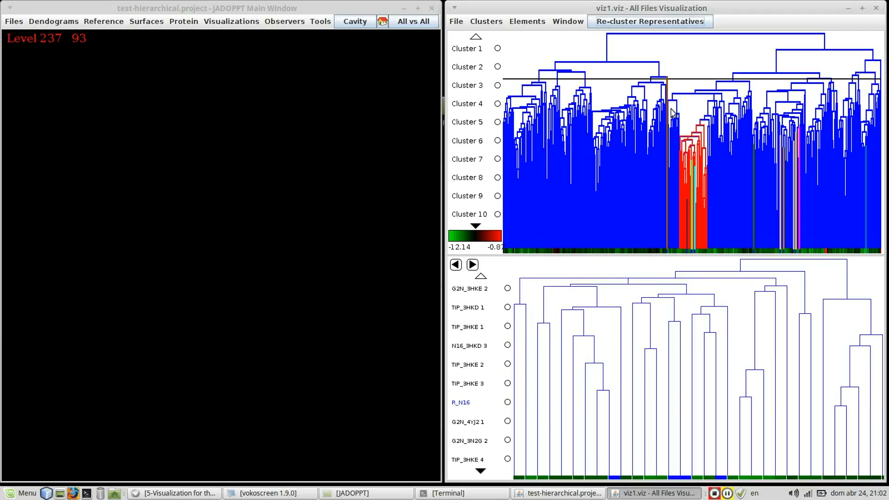
{"action": "left_click", "coordinate": [470, 90]}
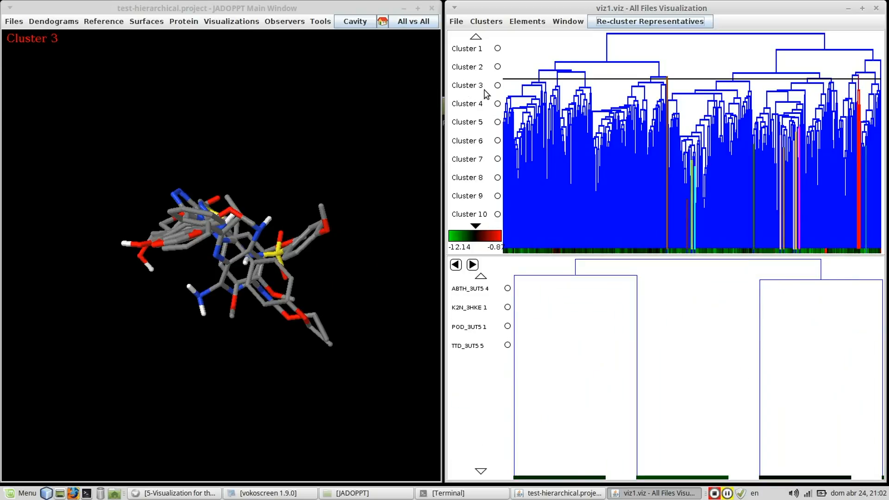
{"action": "left_click_drag", "start_coordinate": [232, 238], "coordinate": [272, 145]}
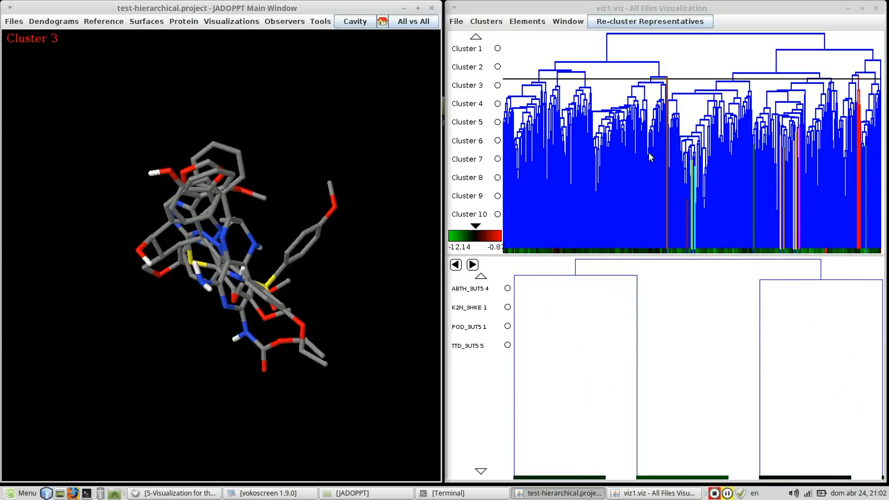
Start re-clustering the representatives and use Original Data as the filter source after trying Current Data.
{"action": "left_click", "coordinate": [642, 22]}
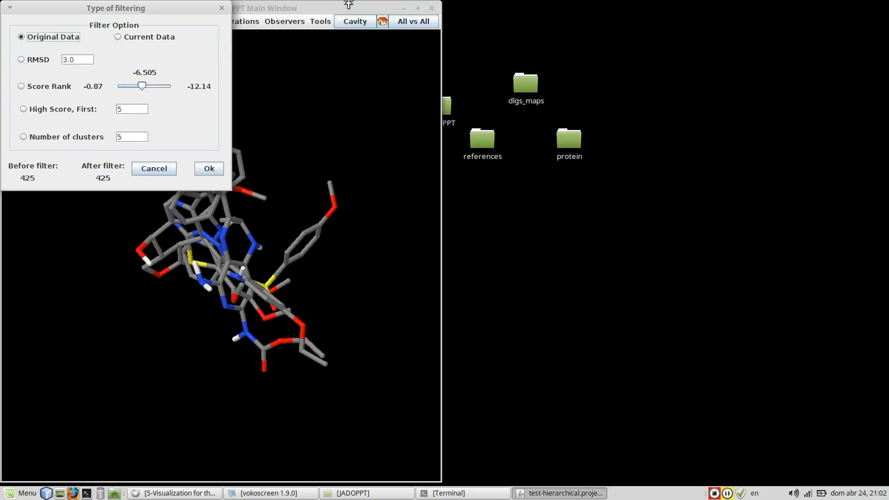
{"action": "left_click_drag", "start_coordinate": [78, 6], "coordinate": [209, 78]}
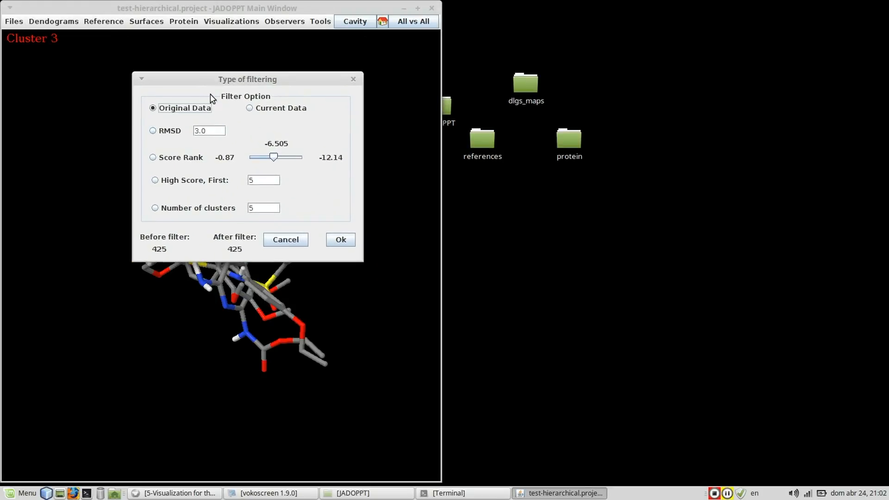
{"action": "left_click", "coordinate": [180, 110]}
{"action": "left_click", "coordinate": [273, 110]}
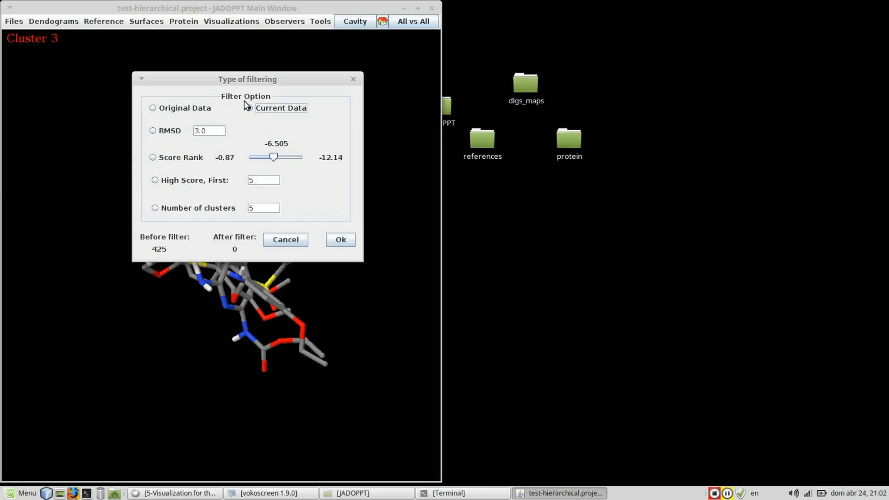
{"action": "left_click", "coordinate": [185, 111]}
Try the RMSD filter and the Score Rank filter, with the score threshold at about -4.25.
{"action": "left_click", "coordinate": [172, 134]}
{"action": "left_click", "coordinate": [215, 133]}
{"action": "left_click", "coordinate": [154, 158]}
{"action": "mouse_move", "coordinate": [273, 155]}
{"action": "left_mouse_down"}
{"action": "mouse_move", "coordinate": [263, 157]}
{"action": "mouse_move", "coordinate": [294, 161]}
{"action": "mouse_move", "coordinate": [262, 167]}
{"action": "left_mouse_up"}
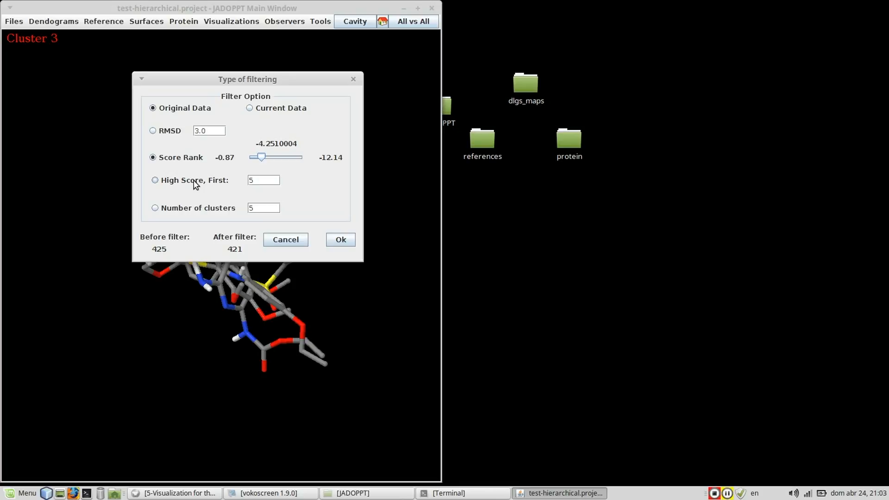
Try the High Score, First filter and the Number of clusters filter.
{"action": "left_click", "coordinate": [196, 184]}
{"action": "left_click", "coordinate": [271, 180]}
{"action": "left_click", "coordinate": [231, 211]}
{"action": "left_click", "coordinate": [280, 208]}
{"action": "key", "text": "Return"}
Edit the RMSD value with the digit 8, apply the RMSD filter, and save the new clustering as rmsd in dlgs_maps-2.
{"action": "left_click", "coordinate": [199, 133]}
{"action": "key", "text": "BackSpace"}
{"action": "type", "text": "8"}
{"action": "left_click", "coordinate": [153, 131]}
{"action": "left_click", "coordinate": [342, 240]}
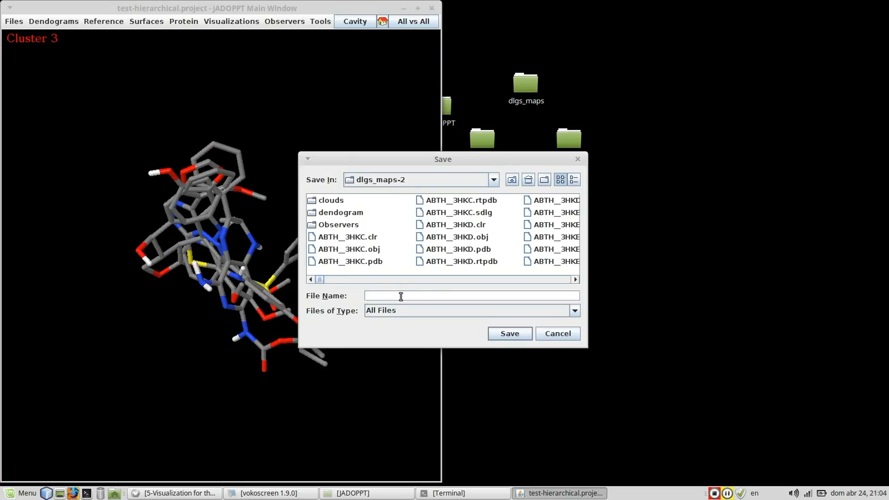
{"action": "type", "text": "rmsd"}
{"action": "left_click", "coordinate": [510, 333]}
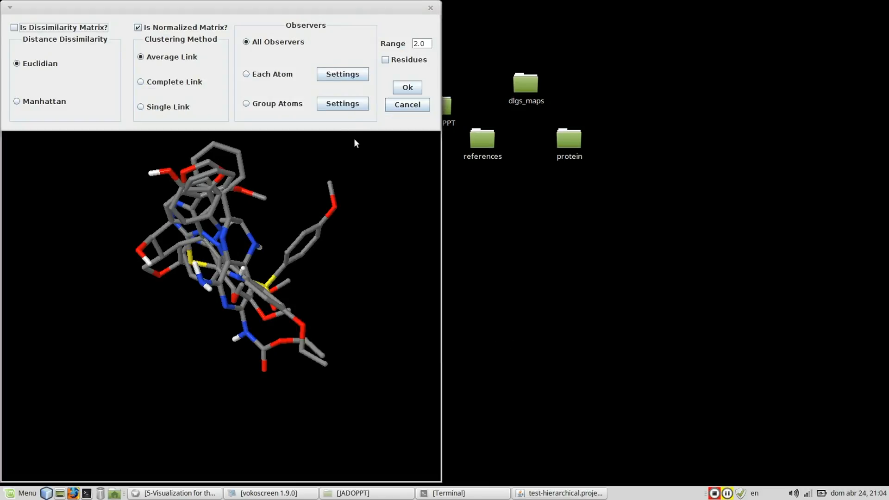
Run the re-clustering with Euclidian distance, Average Link, a normalized matrix, All Observers and range 2.0.
{"action": "left_click_drag", "start_coordinate": [277, 6], "coordinate": [285, 74]}
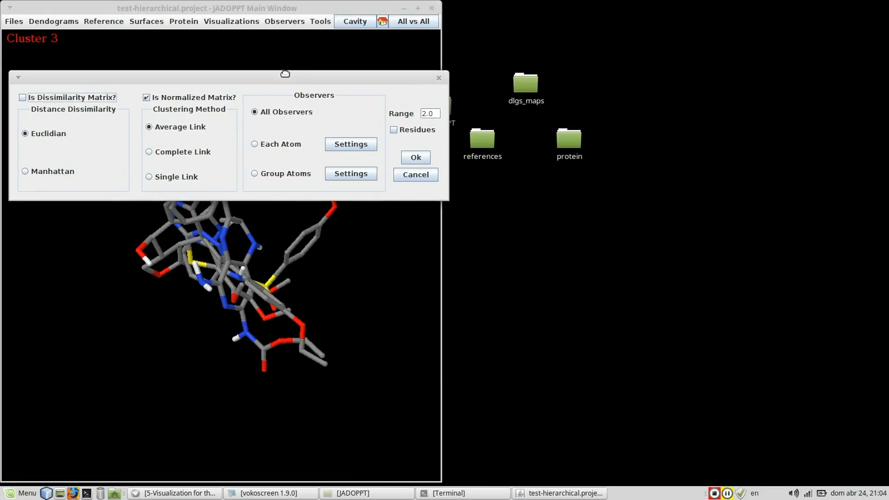
{"action": "left_click", "coordinate": [425, 161]}
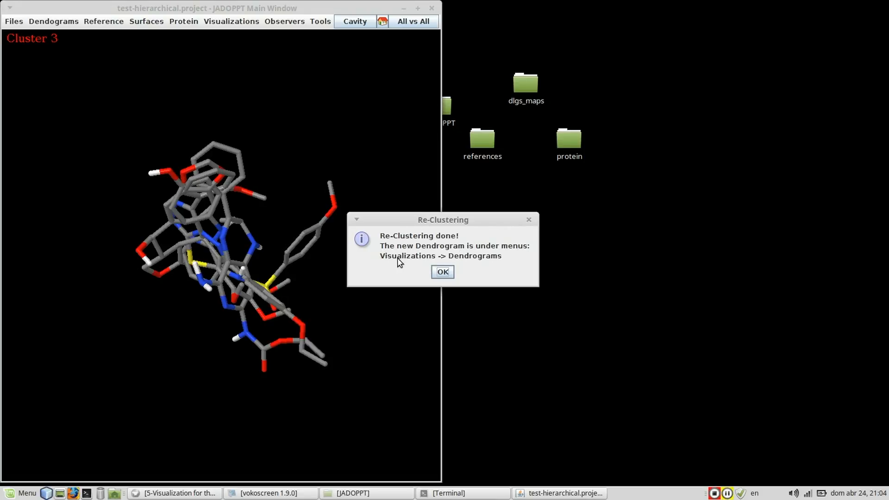
{"action": "left_click", "coordinate": [443, 273]}
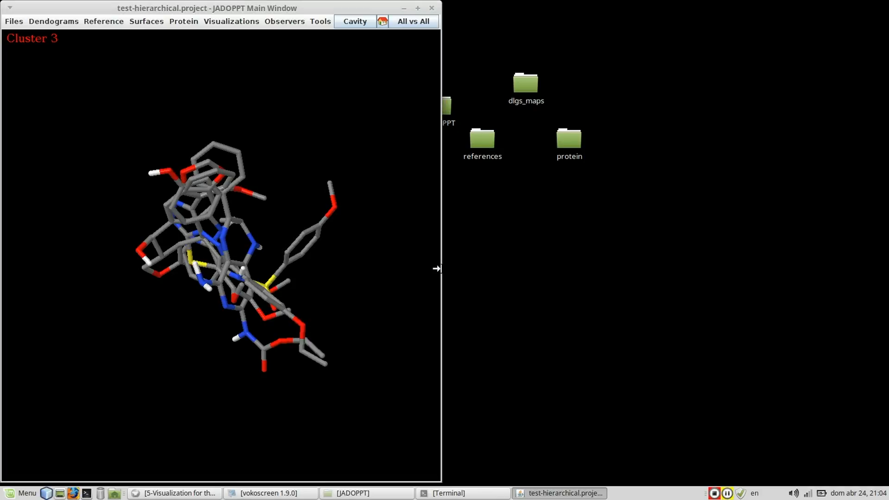
Open the rmsd dendrogram visualization.
{"action": "left_click", "coordinate": [231, 21]}
{"action": "mouse_move", "coordinate": [237, 47]}
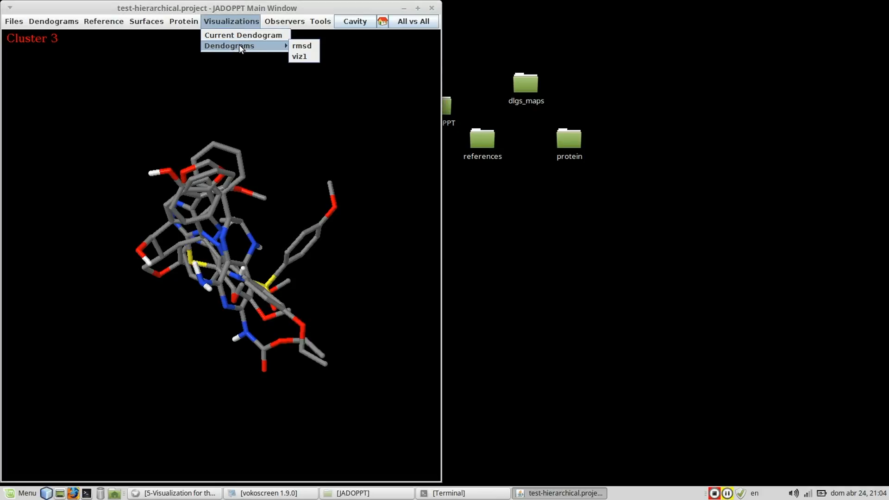
{"action": "left_click", "coordinate": [302, 46]}
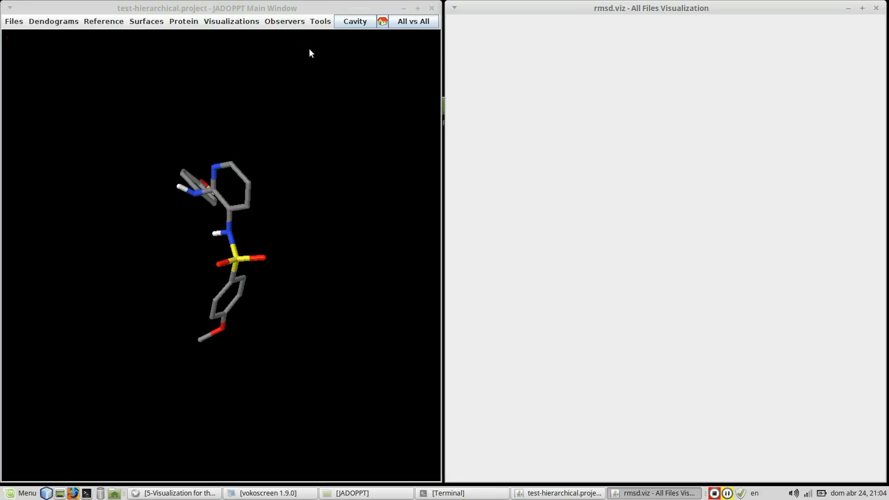